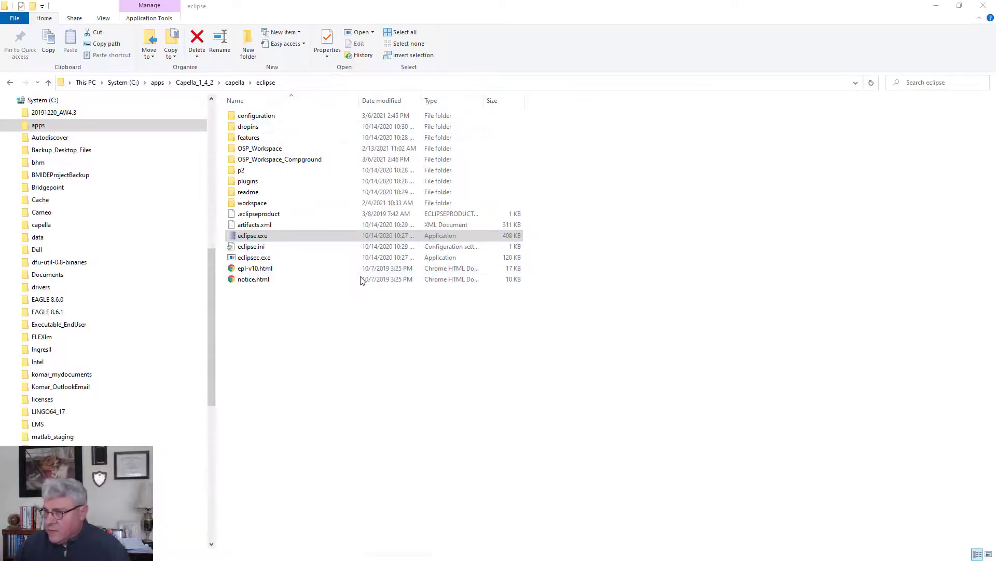
Launch Capella from eclipse.exe on the OSP_Workspace_Compground workspace
{"action": "double_click", "coordinate": [257, 238]}
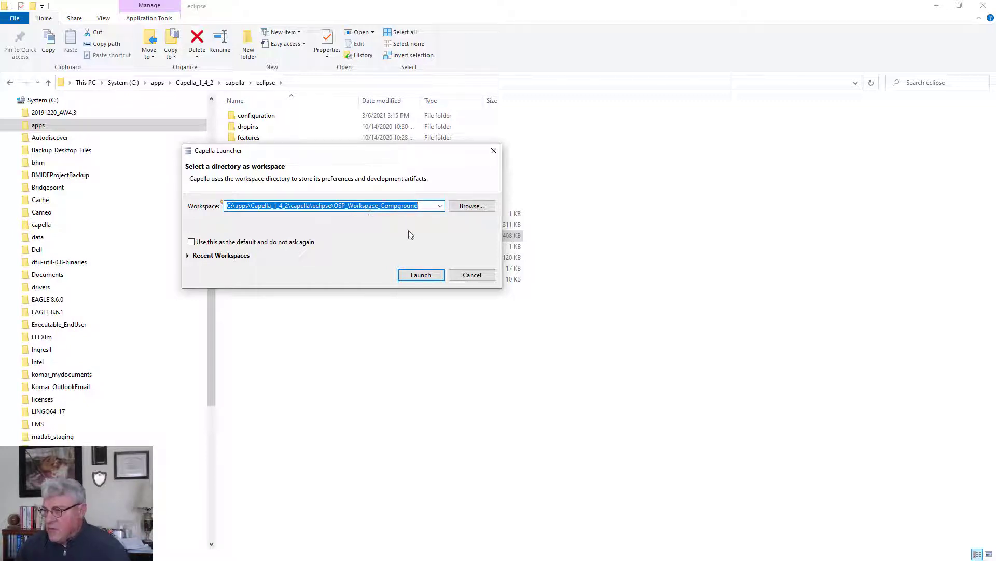
{"action": "left_click", "coordinate": [409, 275]}
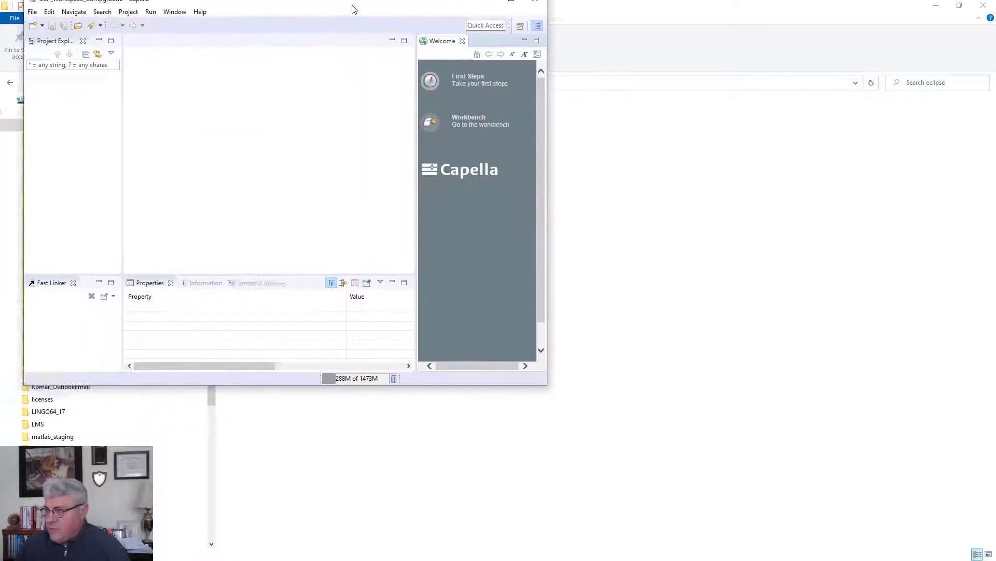
Maximize the Capella window and dismiss the File menu without choosing a command
{"action": "left_click", "coordinate": [586, 9]}
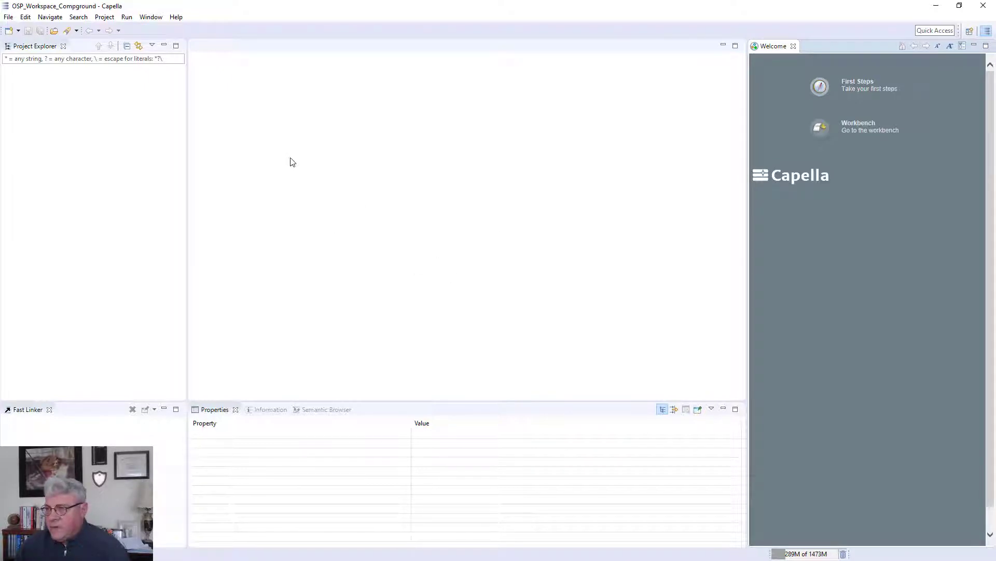
{"action": "left_click", "coordinate": [7, 21]}
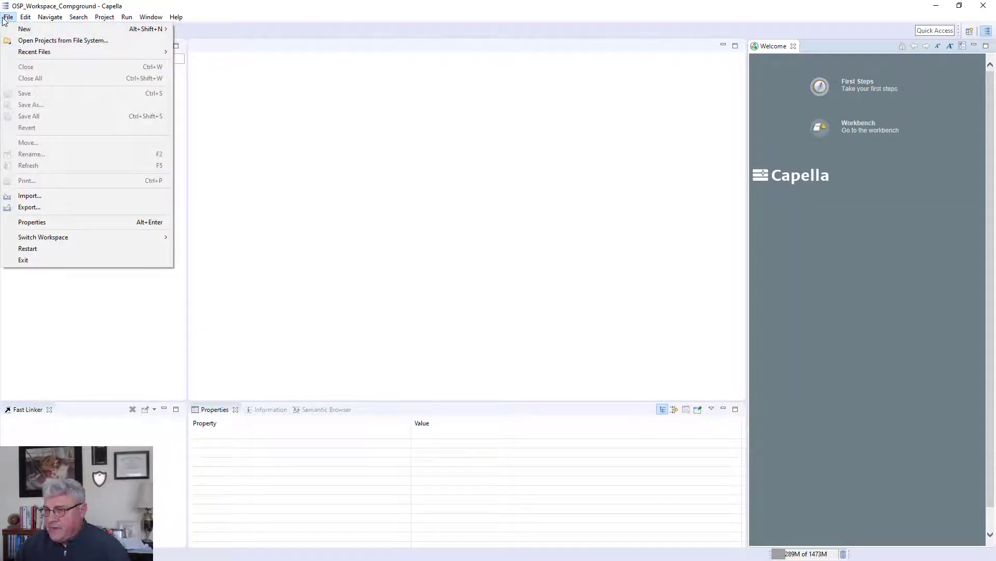
{"action": "left_click", "coordinate": [322, 86]}
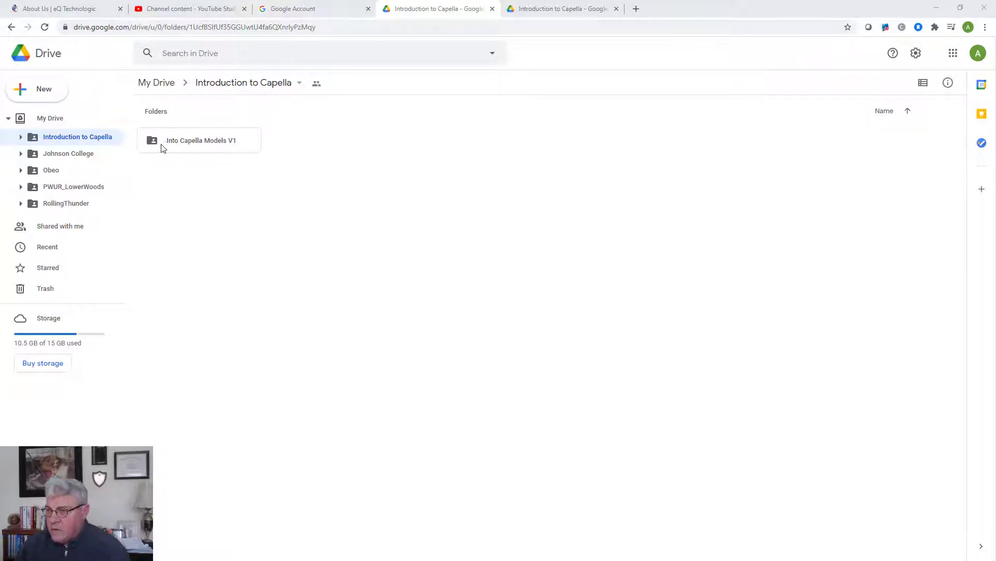
Download the Trail Power folder from Into Capella Models V1 as a zip
{"action": "double_click", "coordinate": [224, 144]}
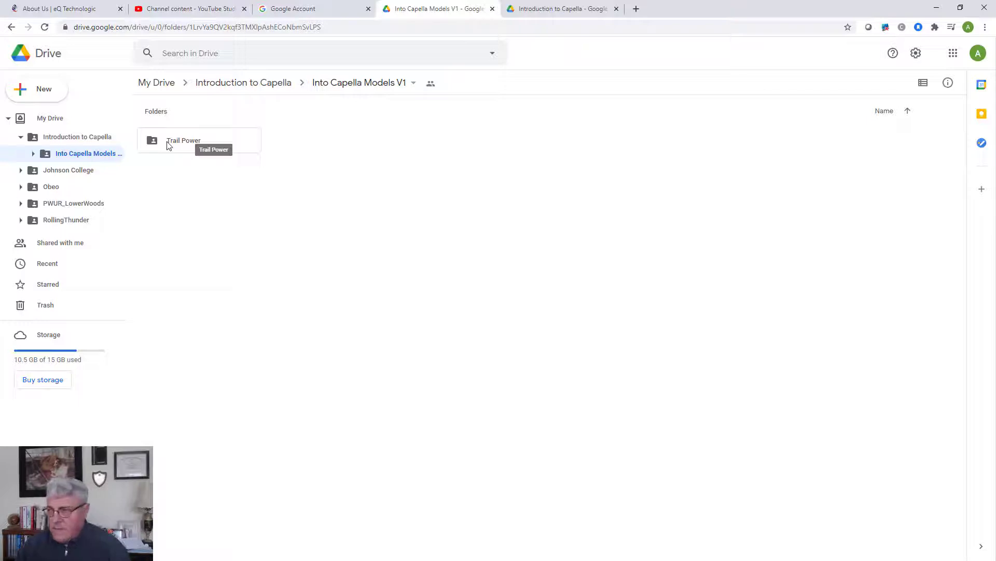
{"action": "right_click", "coordinate": [217, 142]}
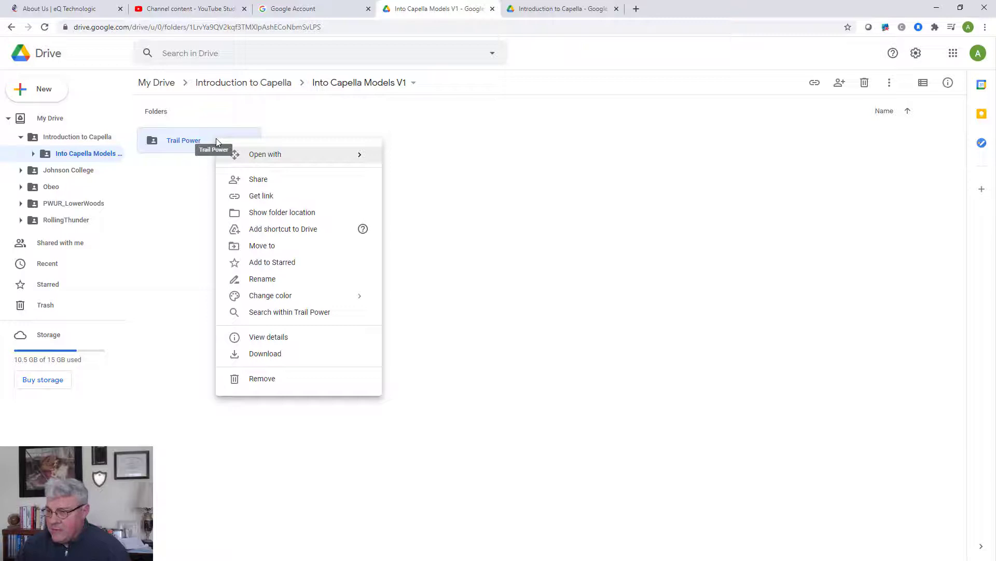
{"action": "left_click", "coordinate": [261, 359]}
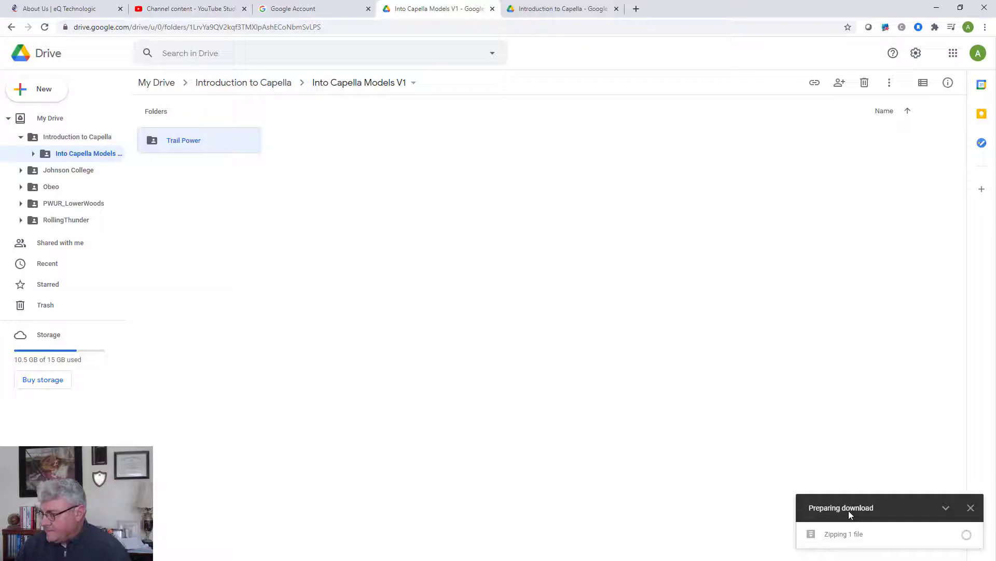
{"action": "mouse_move", "coordinate": [856, 530]}
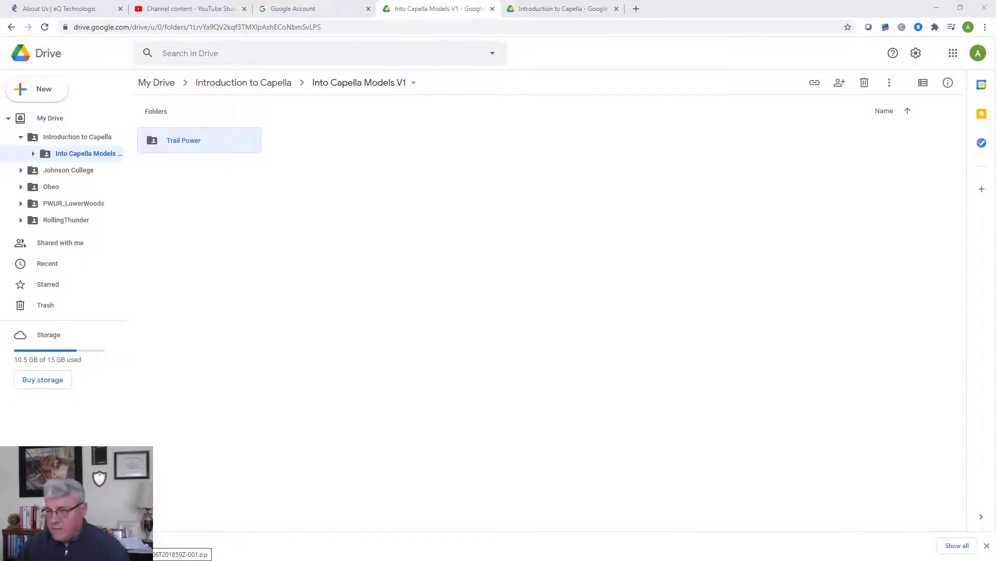
Open the downloaded Trail Power zip in 7-Zip and start copying the Trail Power folder out
{"action": "left_click", "coordinate": [148, 551]}
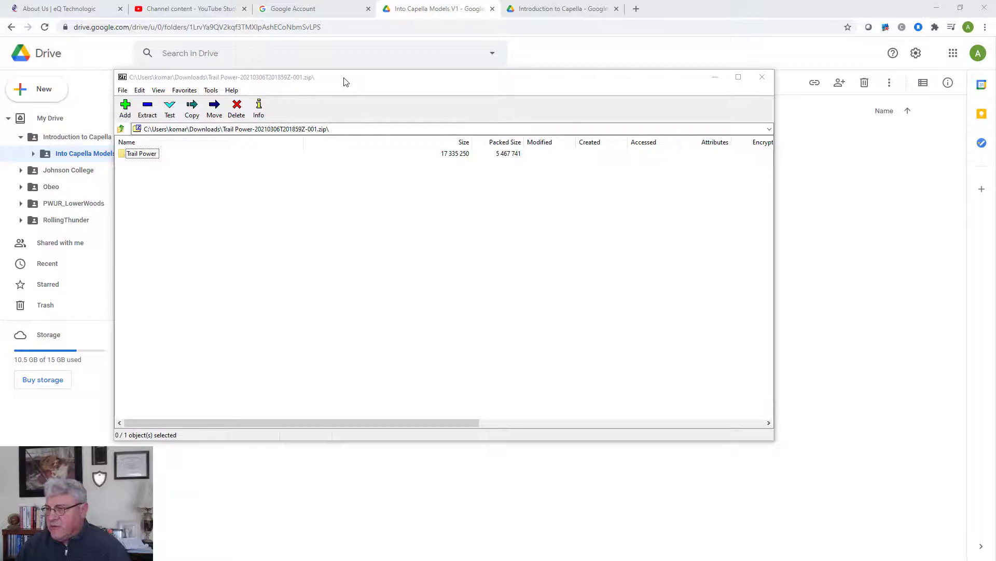
{"action": "right_click", "coordinate": [137, 152]}
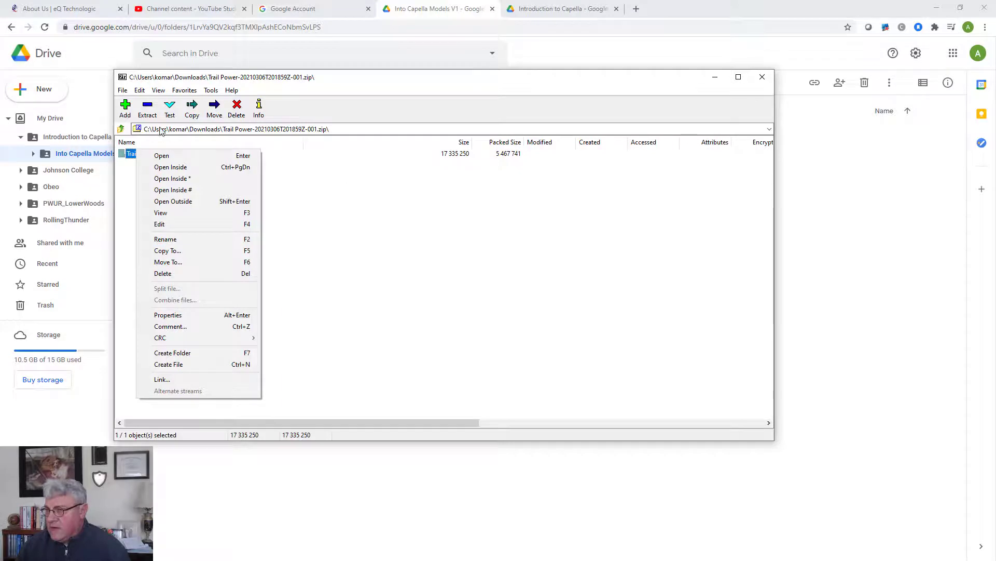
{"action": "left_click", "coordinate": [303, 169]}
{"action": "left_click", "coordinate": [309, 171]}
{"action": "left_click", "coordinate": [148, 109]}
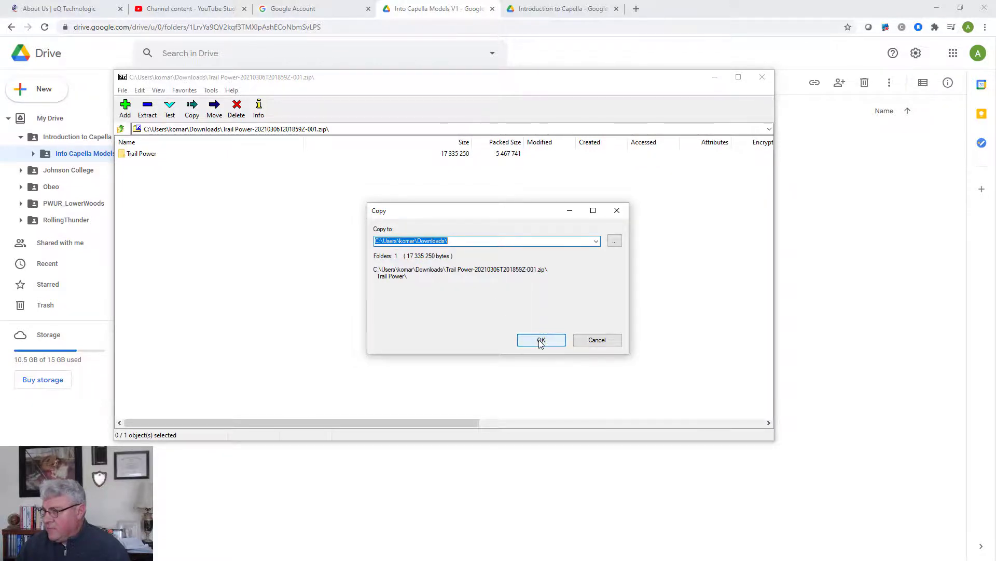
Extract Trail Power to the Desktop and close the 7-Zip window
{"action": "left_click", "coordinate": [596, 240]}
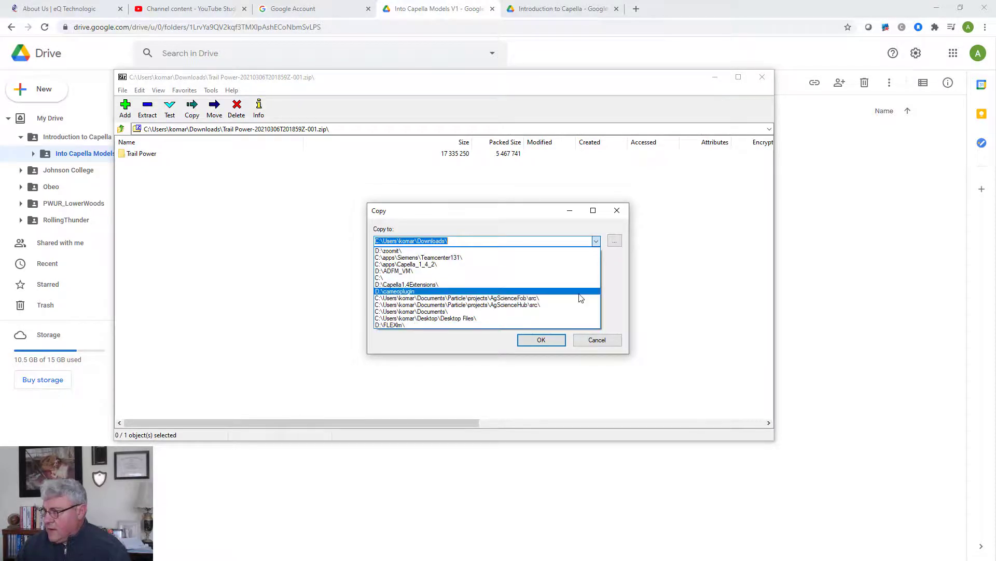
{"action": "left_click", "coordinate": [615, 241]}
{"action": "left_click", "coordinate": [614, 242]}
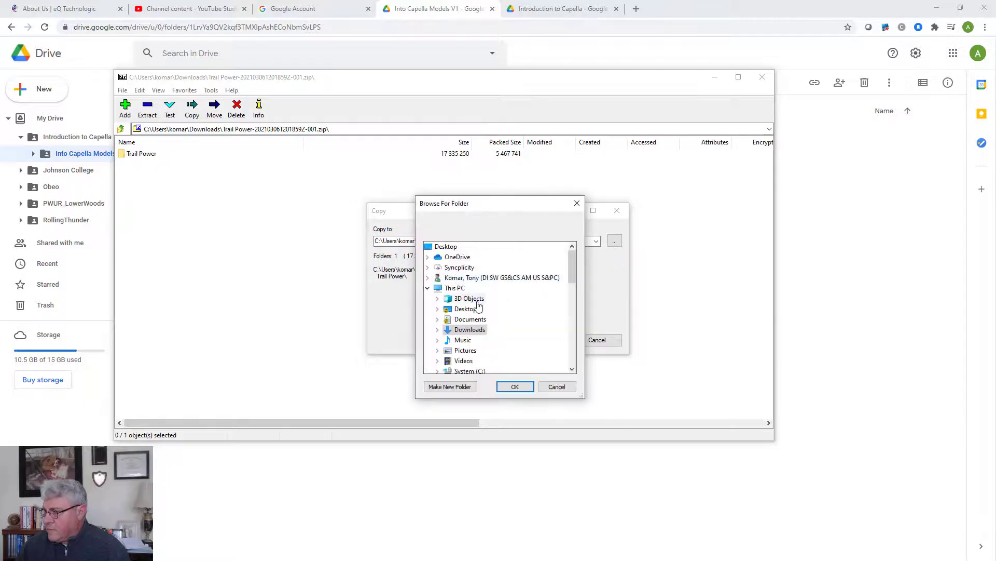
{"action": "left_click", "coordinate": [446, 246]}
{"action": "left_click", "coordinate": [514, 386]}
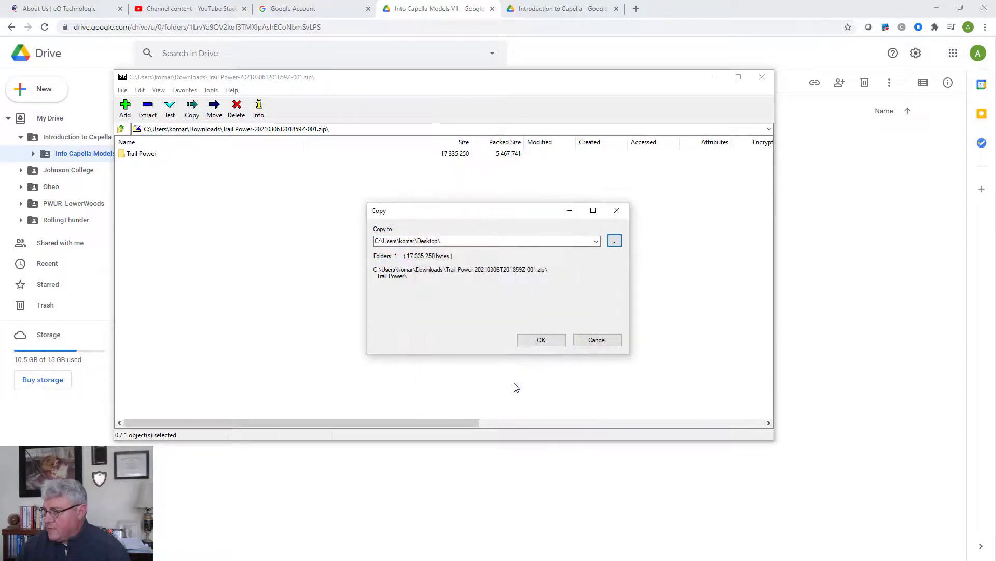
{"action": "left_click", "coordinate": [540, 340]}
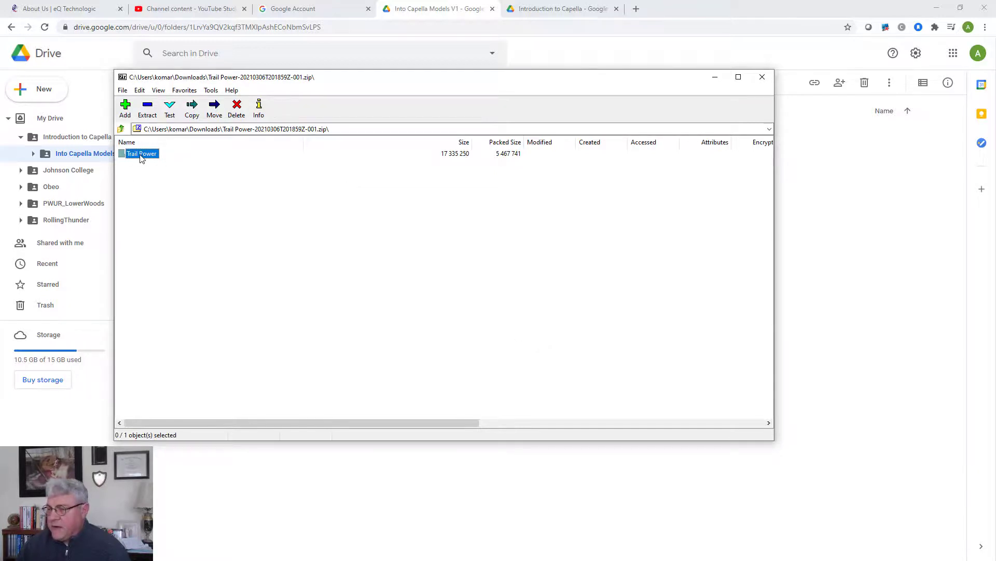
{"action": "left_click", "coordinate": [761, 77]}
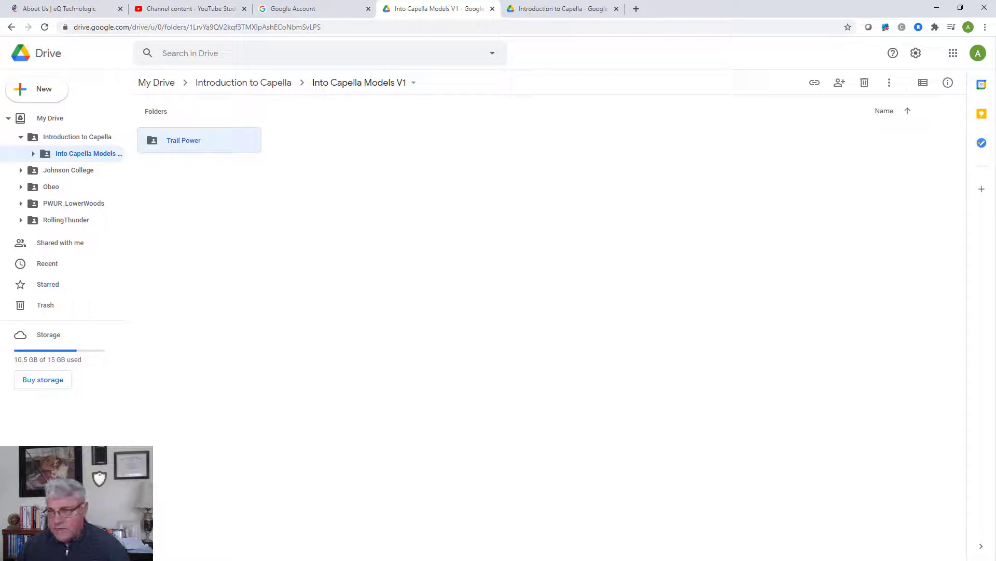
Move the extracted Trail Power folder window aside and centre the Capella workspace window
{"action": "key", "text": "alt+Tab"}
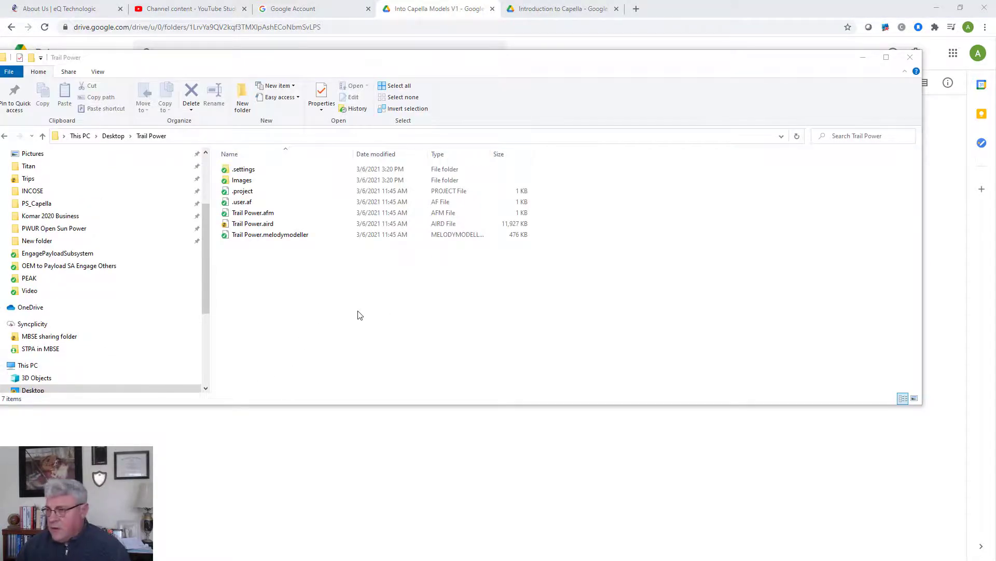
{"action": "left_click_drag", "start_coordinate": [172, 60], "coordinate": [182, 13]}
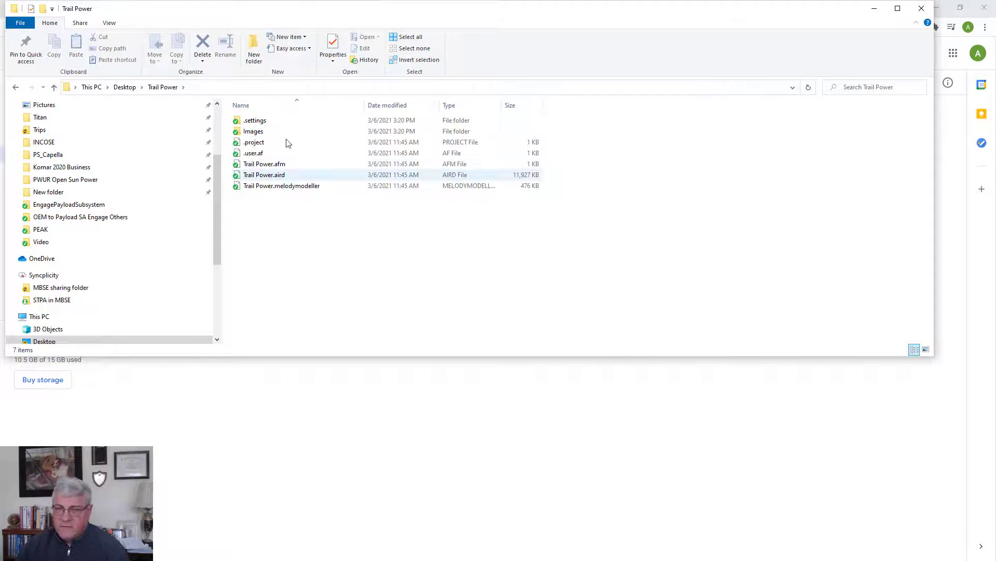
{"action": "left_click_drag", "start_coordinate": [254, 16], "coordinate": [289, 162]}
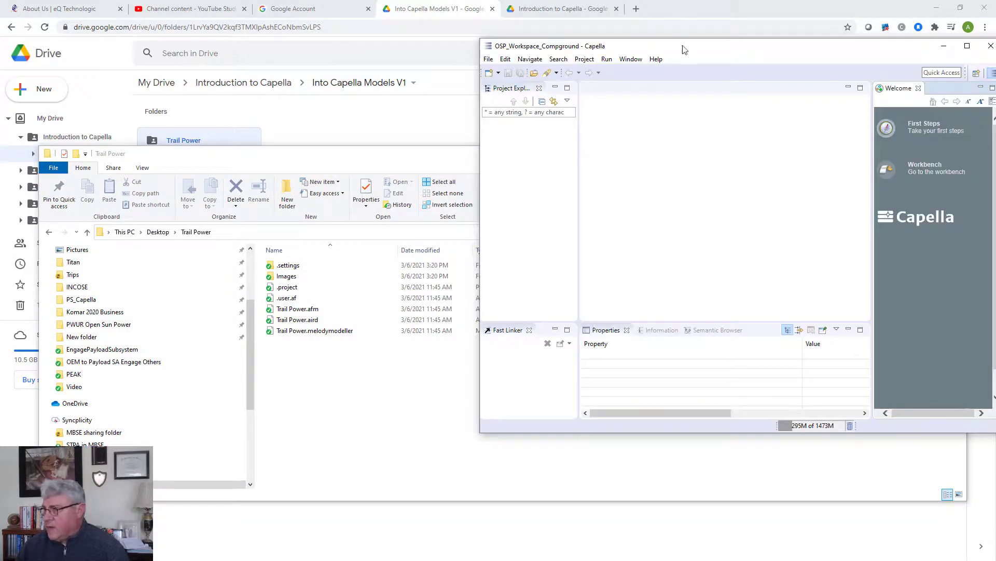
{"action": "left_click_drag", "start_coordinate": [683, 49], "coordinate": [318, 27]}
Maximize Capella and start an Existing Projects into Workspace import
{"action": "left_click", "coordinate": [592, 26]}
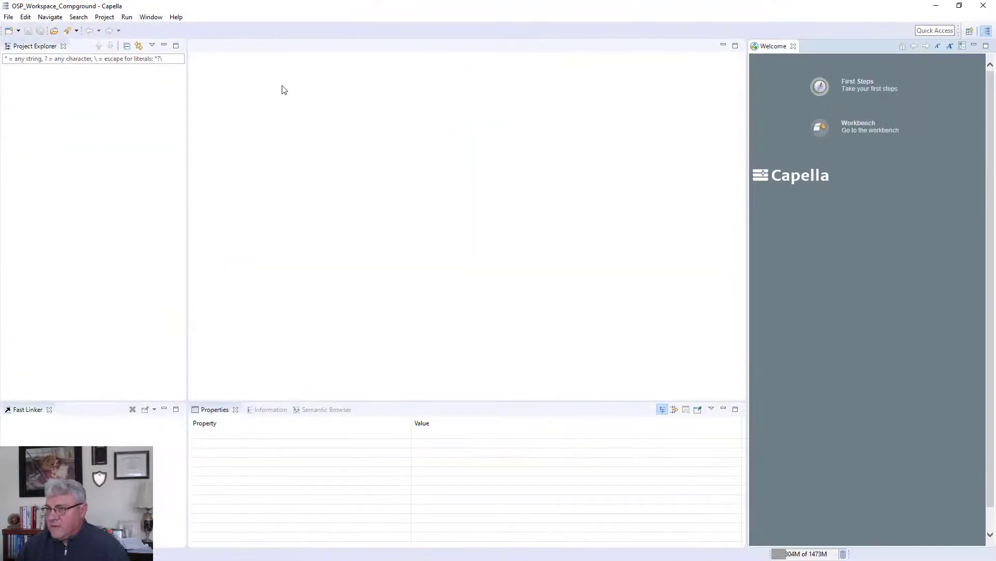
{"action": "left_click", "coordinate": [9, 17]}
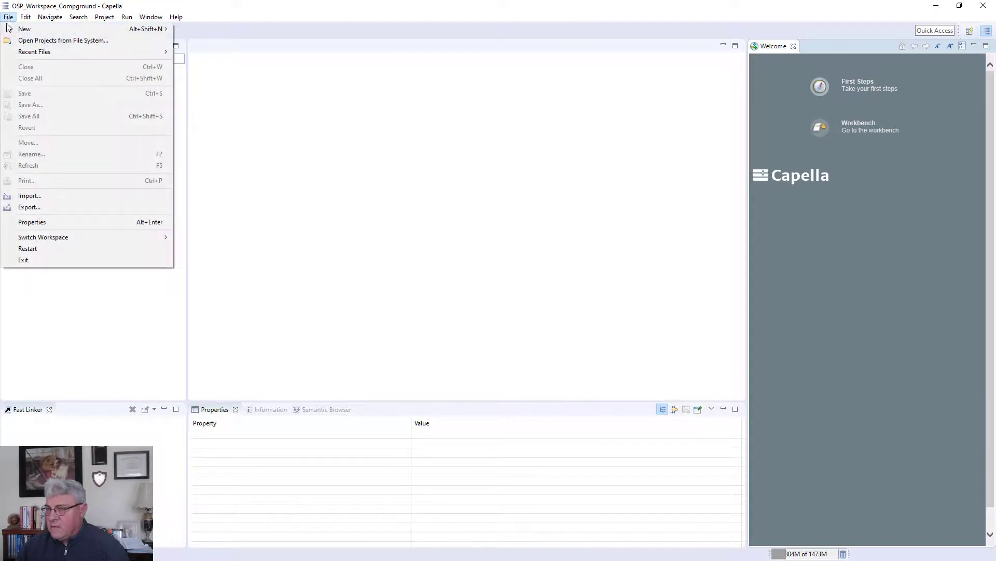
{"action": "left_click", "coordinate": [35, 200]}
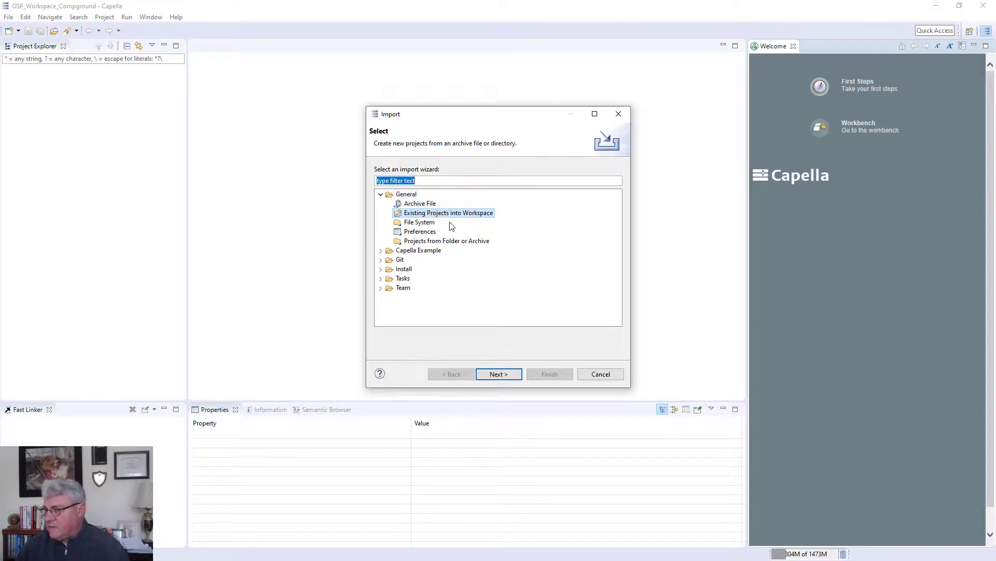
{"action": "left_click", "coordinate": [499, 374]}
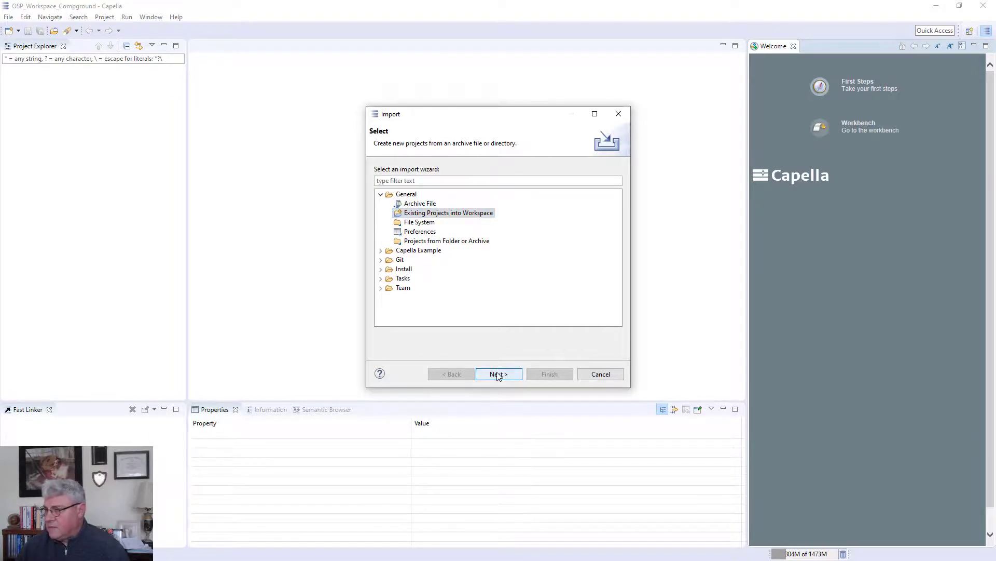
Import Desktop\Trail Power as root directory with Copy projects into workspace enabled
{"action": "left_click", "coordinate": [601, 171]}
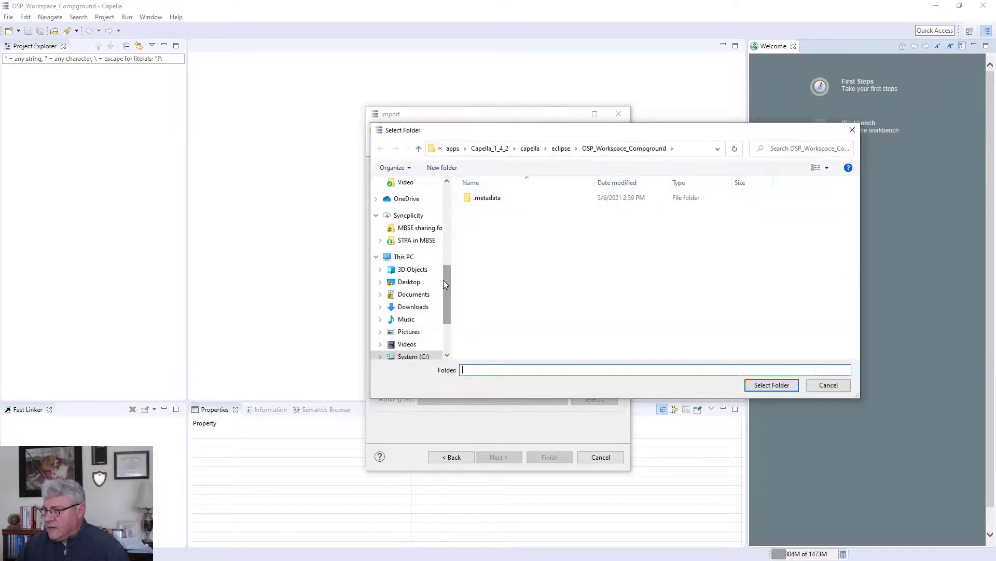
{"action": "left_click", "coordinate": [408, 285]}
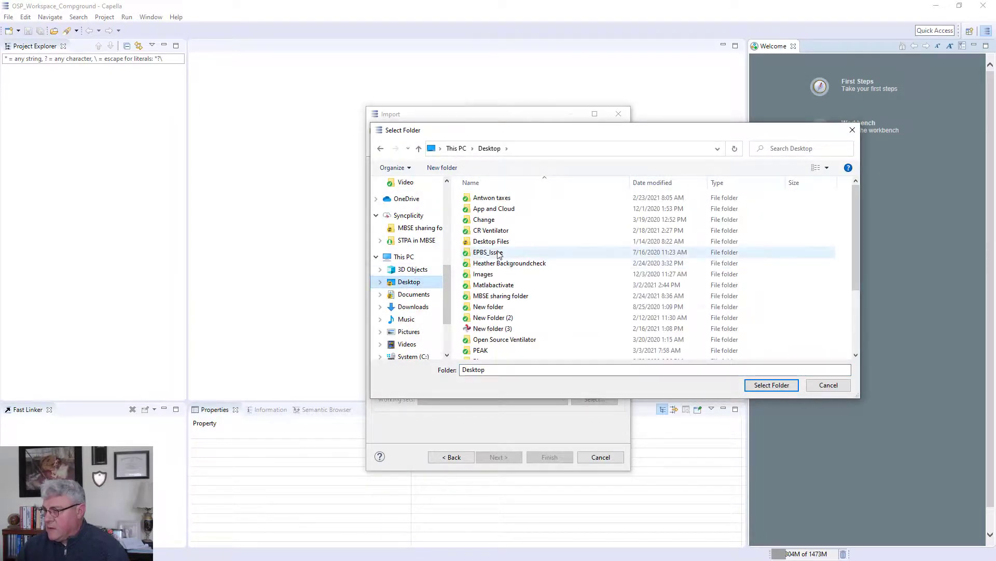
{"action": "scroll", "coordinate": [497, 263], "scroll_direction": "down", "scroll_amount": 5}
{"action": "double_click", "coordinate": [491, 321]}
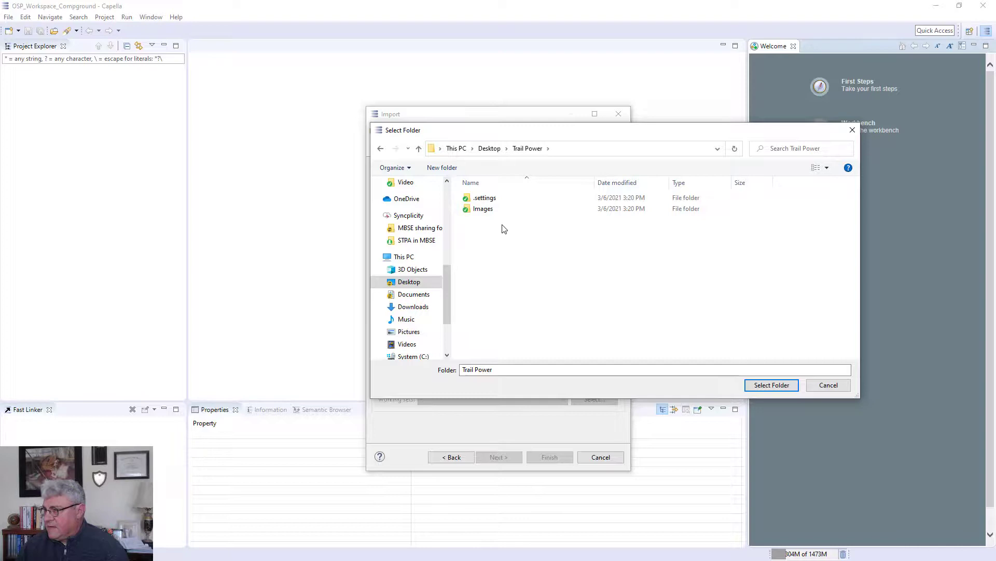
{"action": "left_click", "coordinate": [763, 386]}
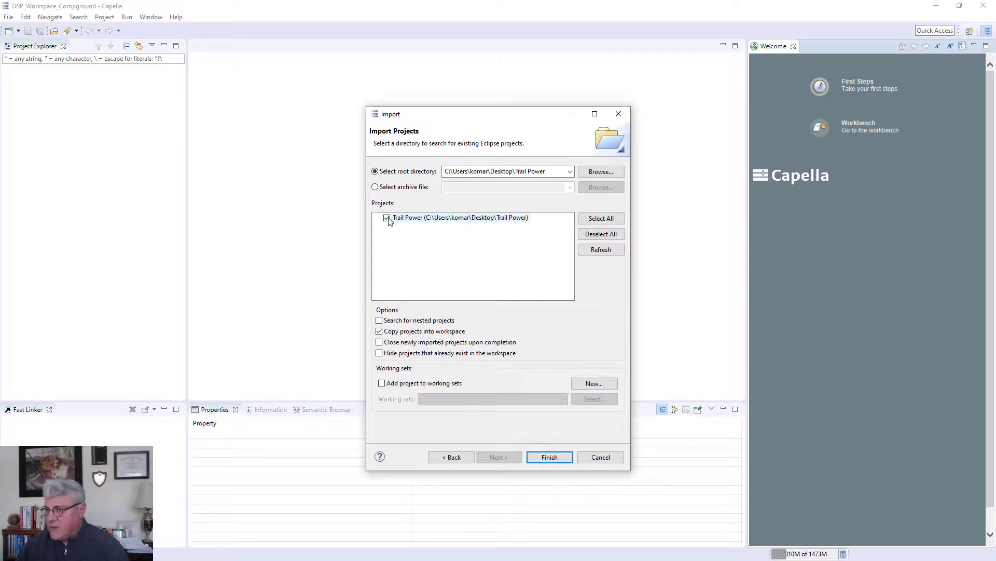
{"action": "left_click", "coordinate": [380, 333]}
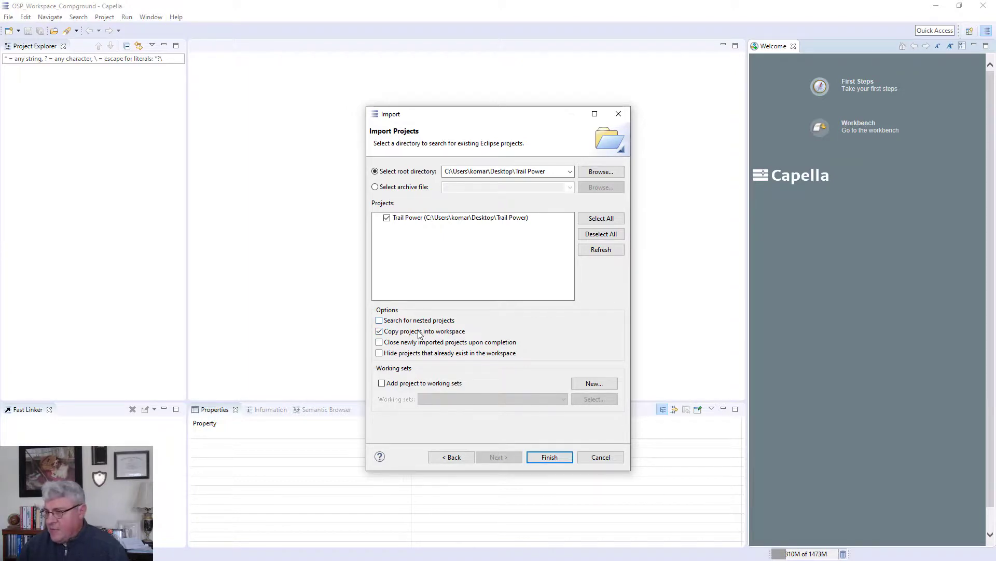
{"action": "left_click", "coordinate": [549, 455]}
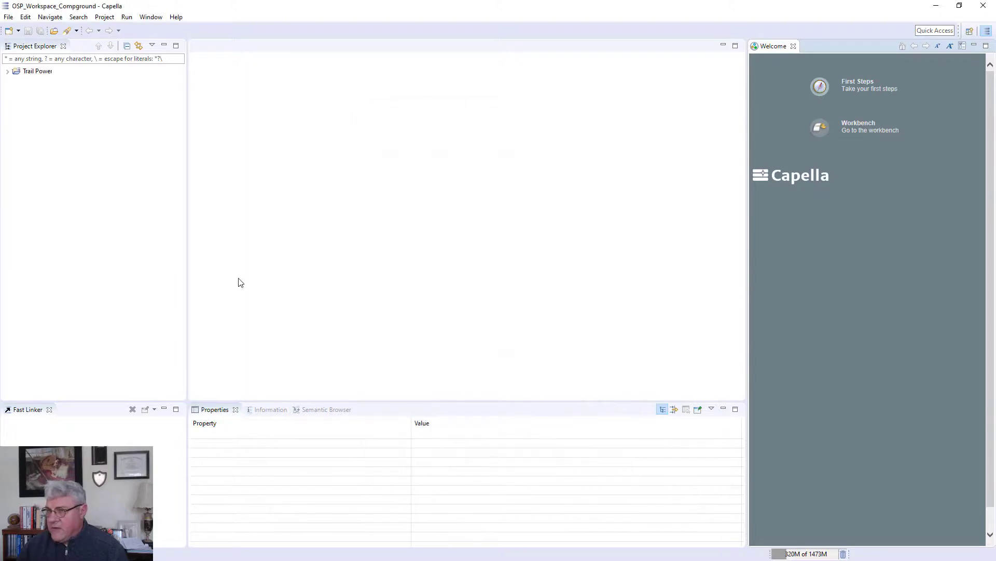
Expand Trail Power in Project Explorer and open a session on Trail Power.aird
{"action": "left_click", "coordinate": [8, 71]}
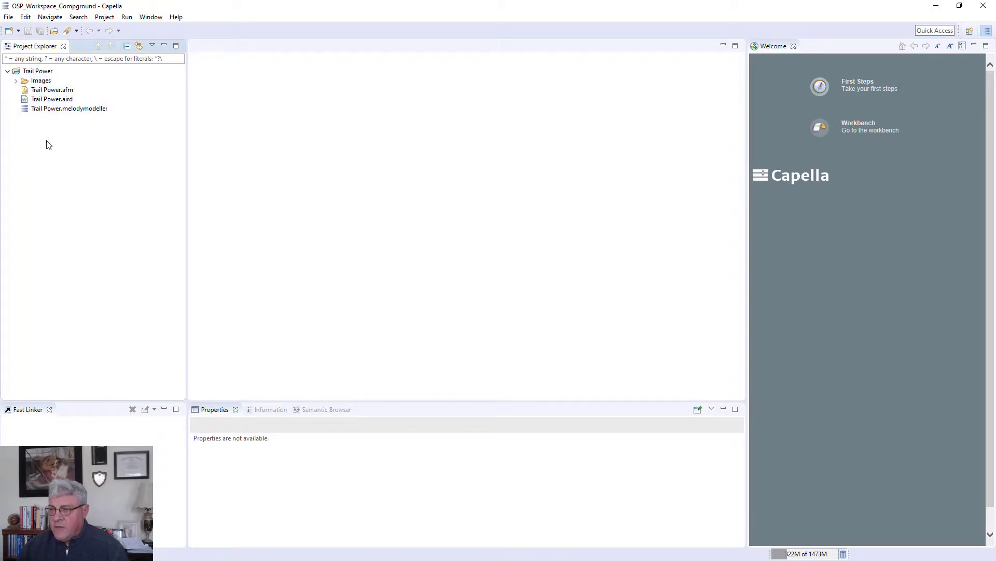
{"action": "right_click", "coordinate": [44, 100]}
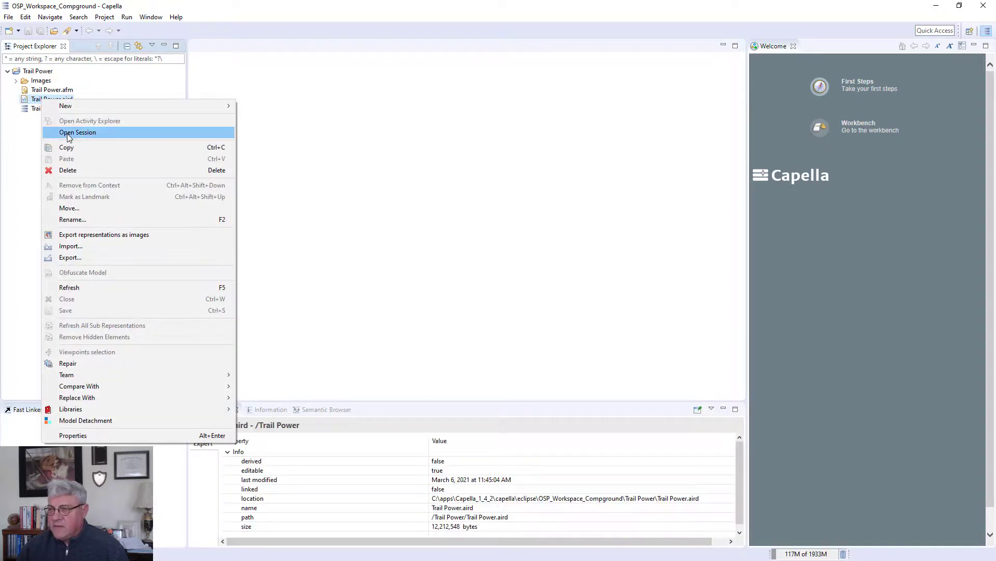
{"action": "left_click", "coordinate": [68, 133]}
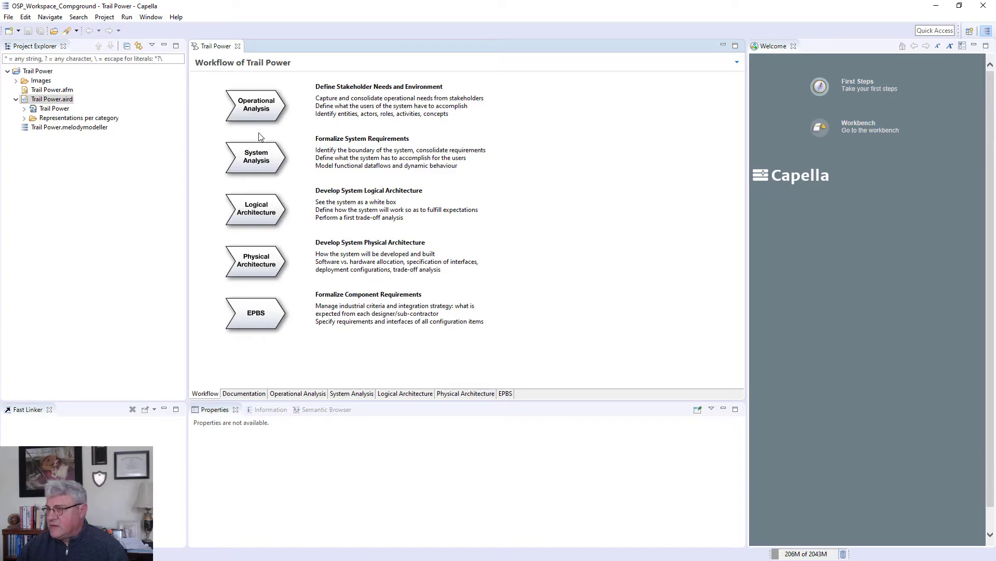
Show the Operational Analysis page from the workflow and close the Welcome view
{"action": "left_click", "coordinate": [248, 111]}
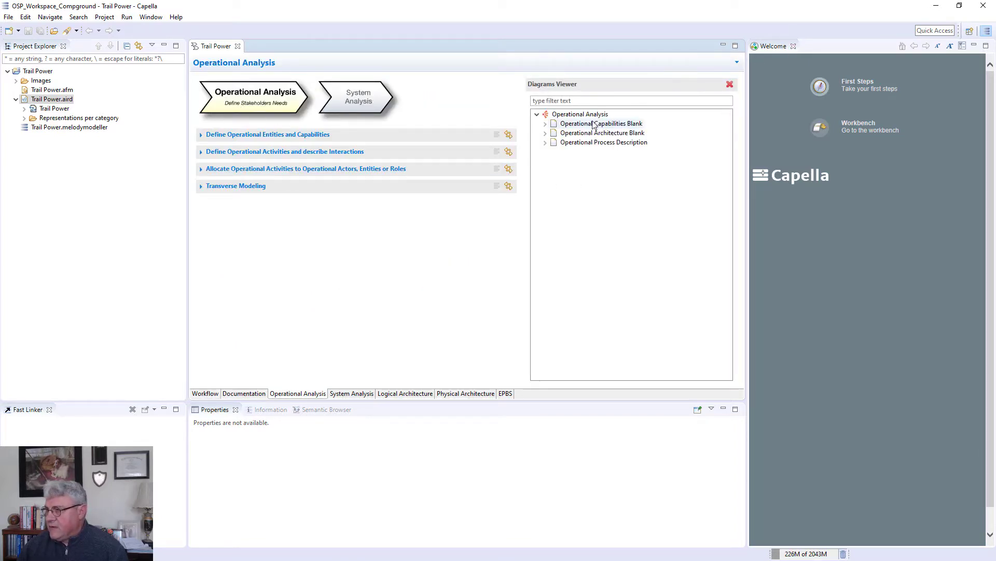
{"action": "left_click", "coordinate": [793, 46]}
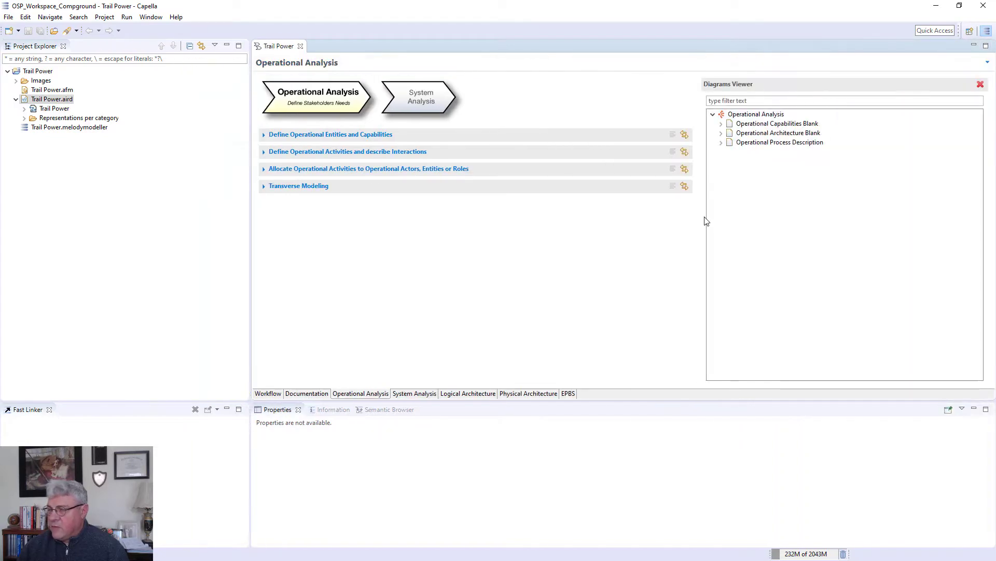